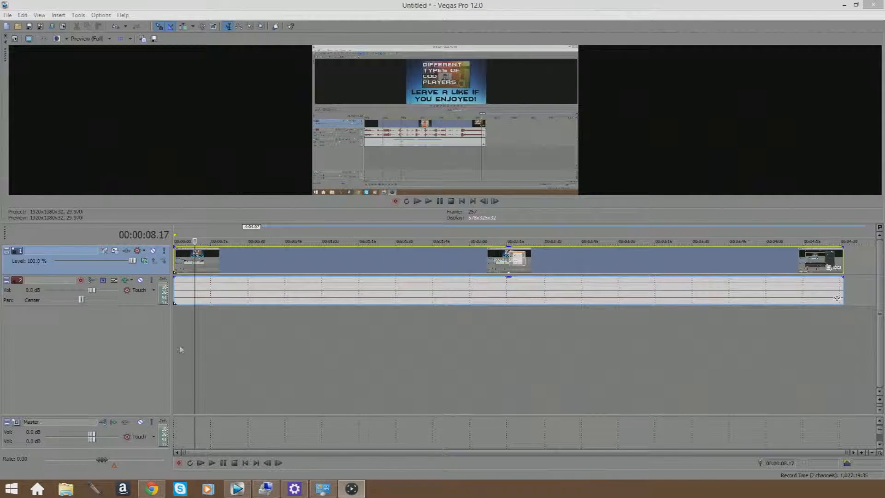
Step: Look through the recorded footage by previewing frames at several points along the timeline
click(257, 261)
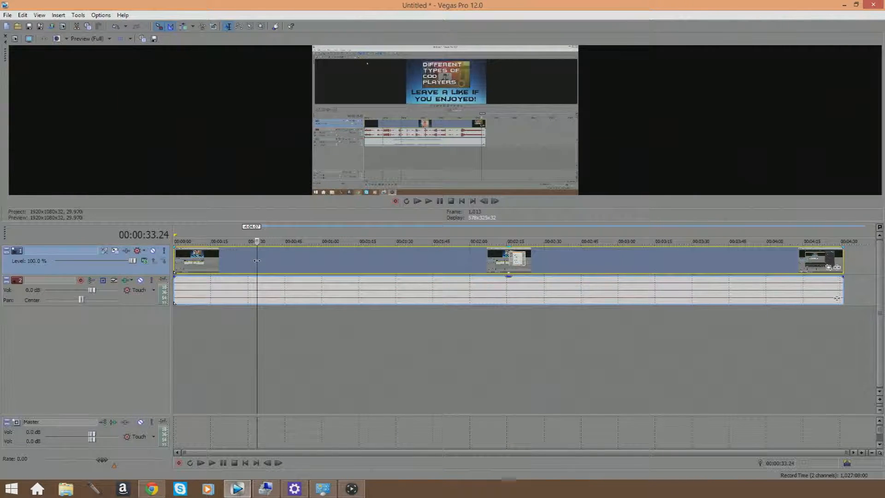
click(336, 260)
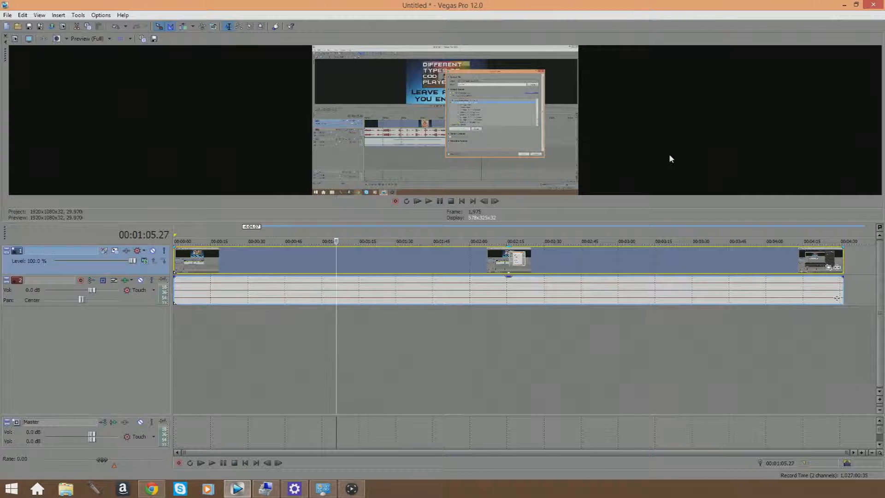
click(483, 258)
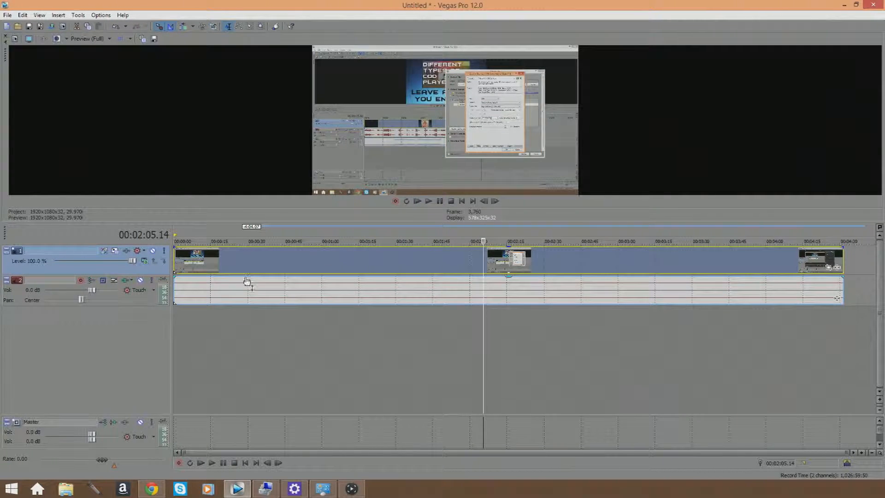
click(230, 265)
click(496, 263)
click(628, 266)
click(686, 267)
click(727, 267)
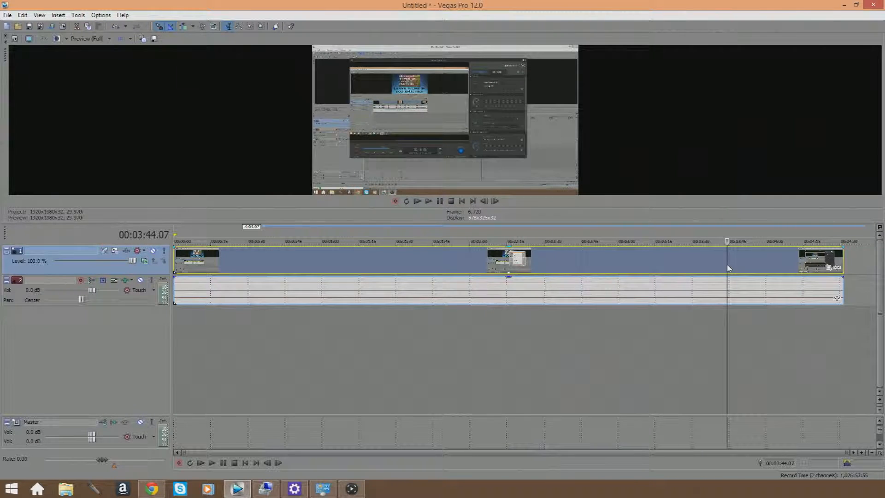
click(361, 264)
click(247, 243)
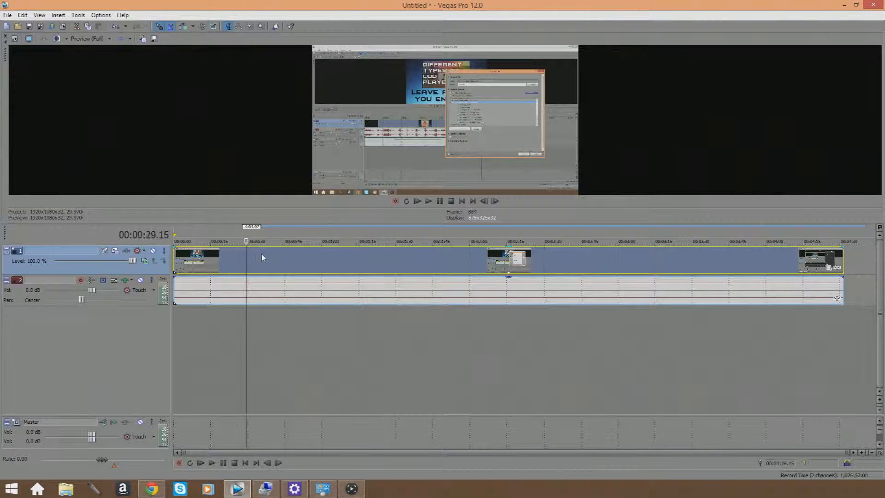
click(322, 266)
Step: Open the Render As settings and expand the Windows Media Video V11 (*.wmv) format to list its templates
click(7, 15)
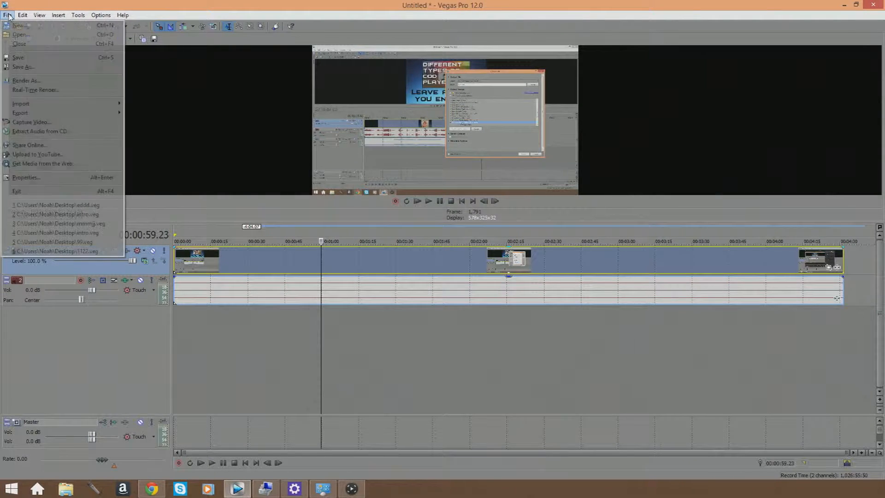
click(26, 80)
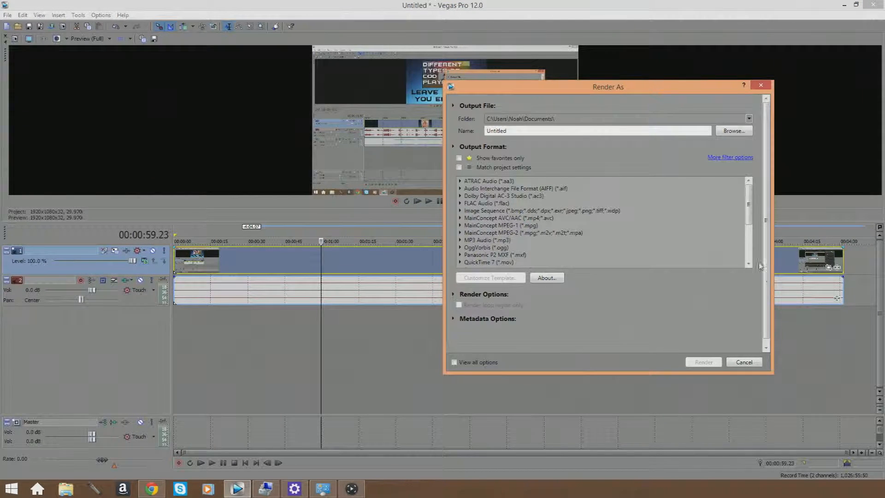
drag(749, 185, 736, 264)
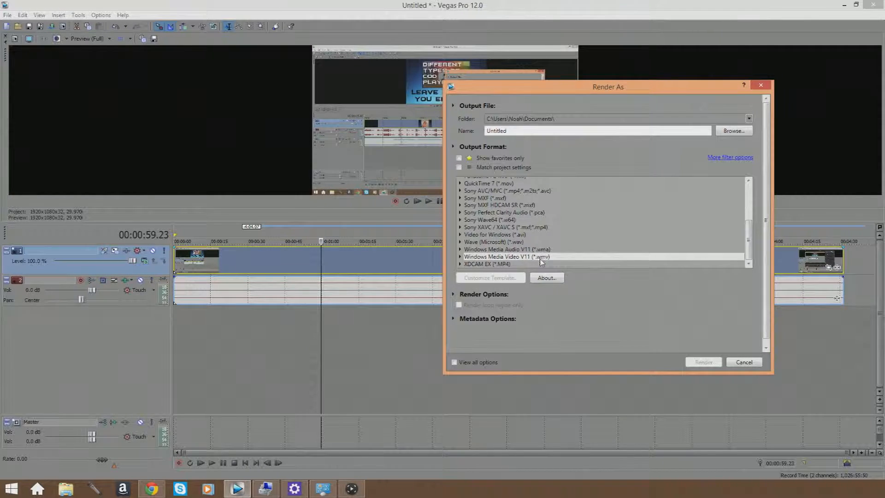
click(487, 259)
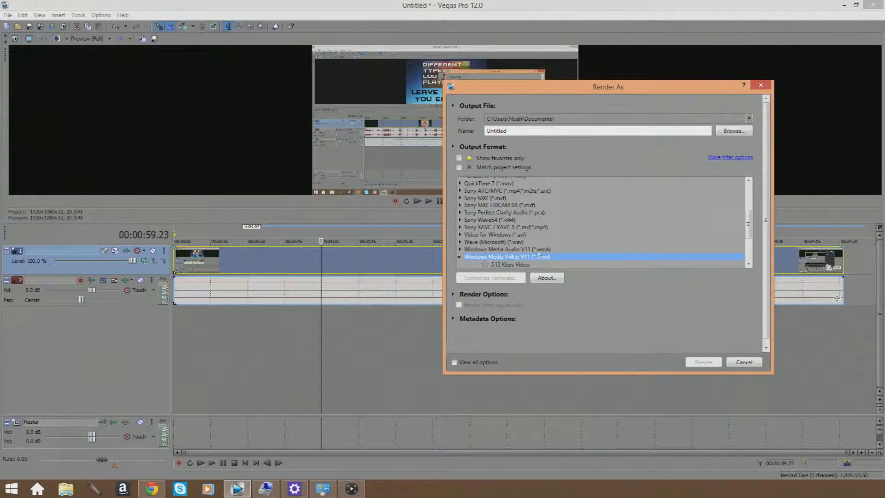
drag(749, 227, 749, 251)
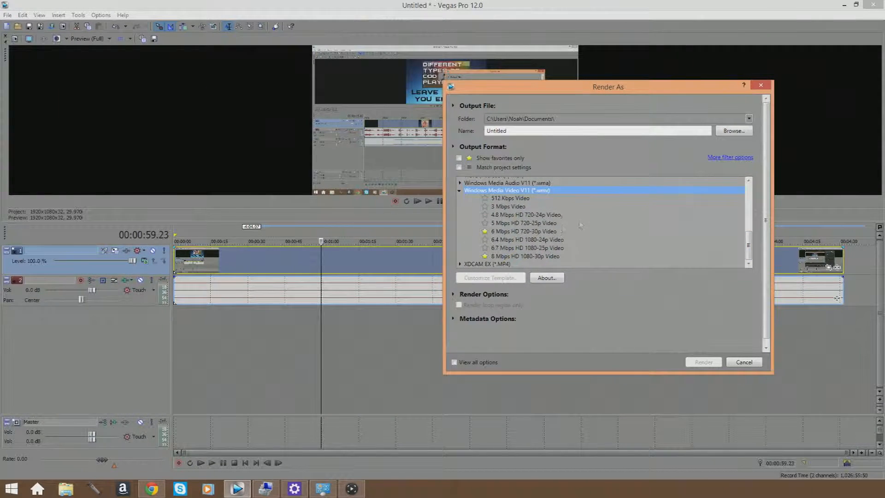
mouse_move(749, 242)
mouse_down()
mouse_move(741, 190)
mouse_move(747, 242)
mouse_up()
scroll(505, 232, down, 1)
Step: Restrict the output formats to favorites only and select the 8 Mbps HD 1080-30p Video template
click(459, 158)
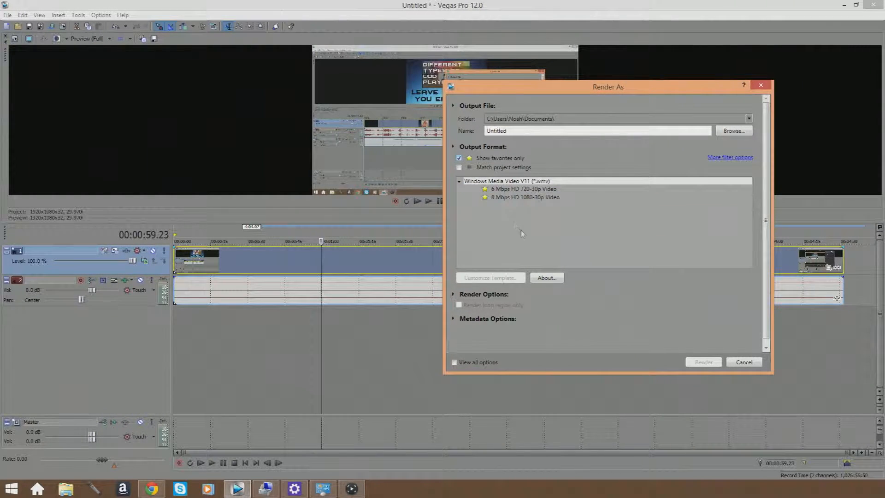
click(459, 159)
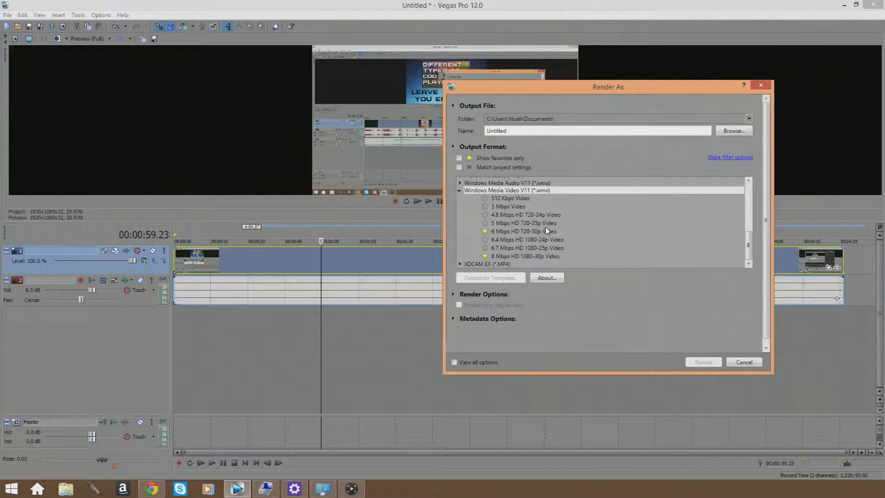
click(460, 158)
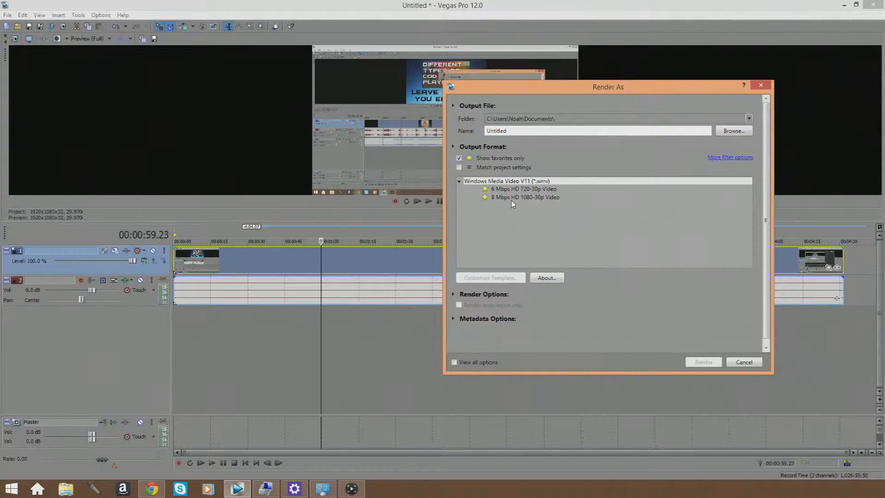
click(535, 198)
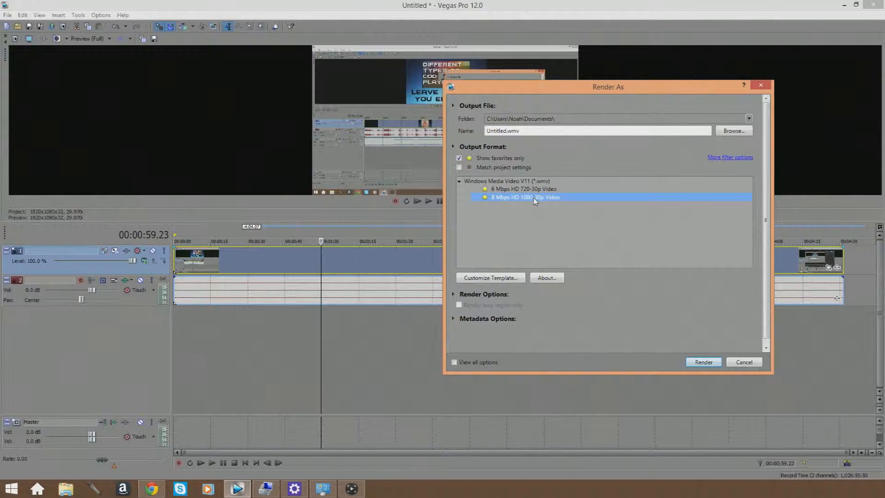
Step: Customize the template's video settings with a frame rate of 59.94 (Double NTSC) and a video smoothness of 100
click(494, 278)
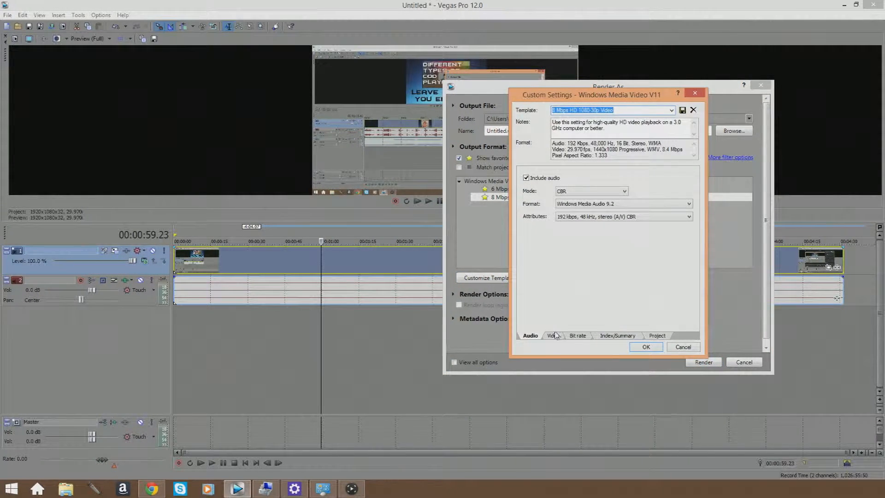
click(553, 337)
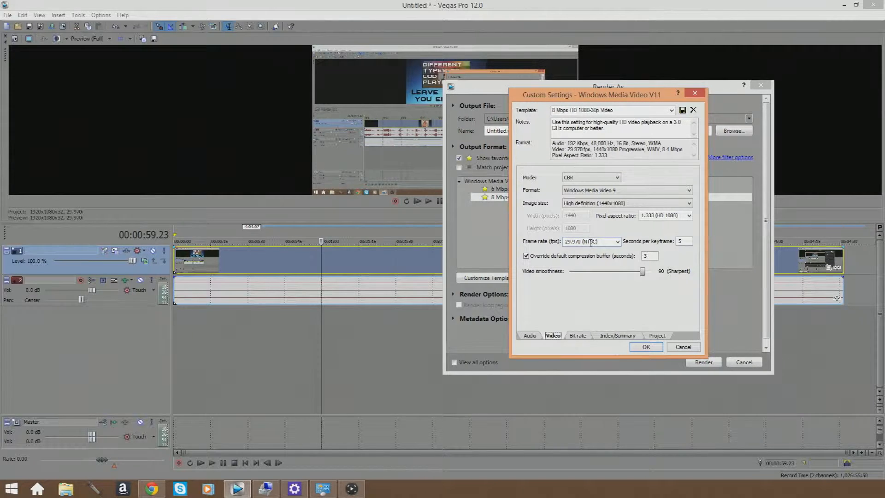
click(617, 241)
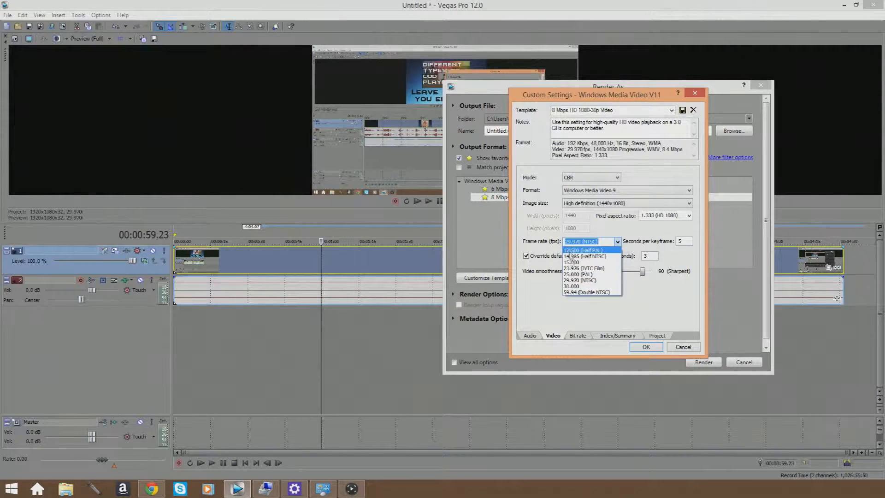
click(576, 293)
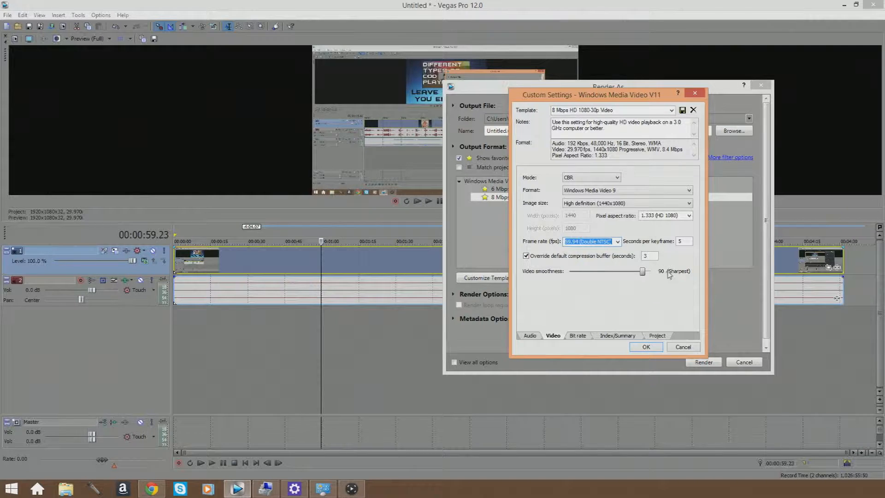
click(643, 275)
drag(643, 274, 650, 273)
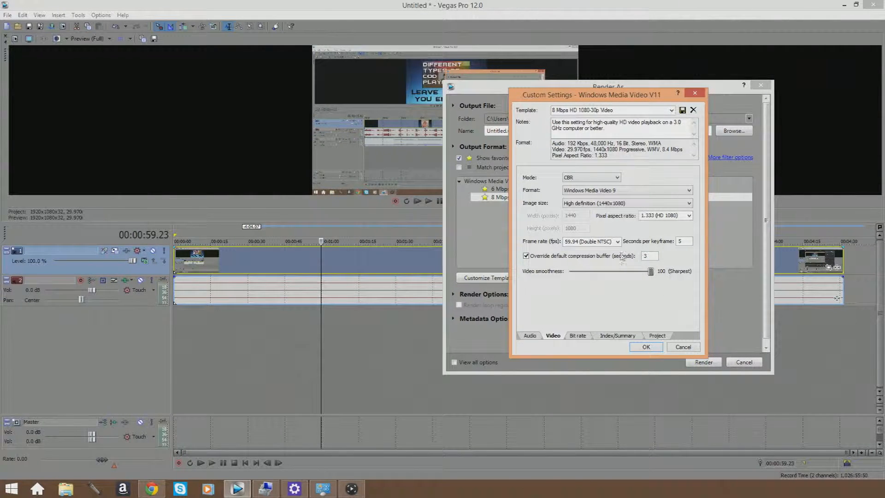
click(646, 346)
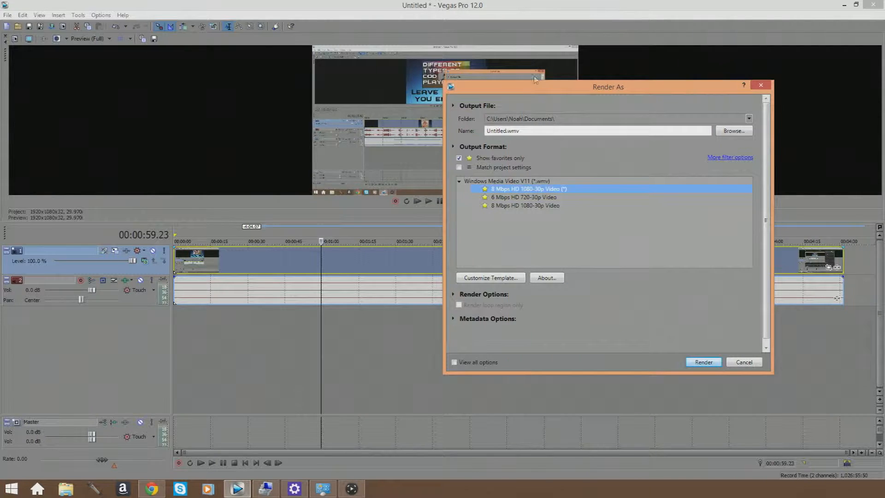
Step: Name the output file hi and start rendering it with the customized template
double_click(555, 131)
text(hi)
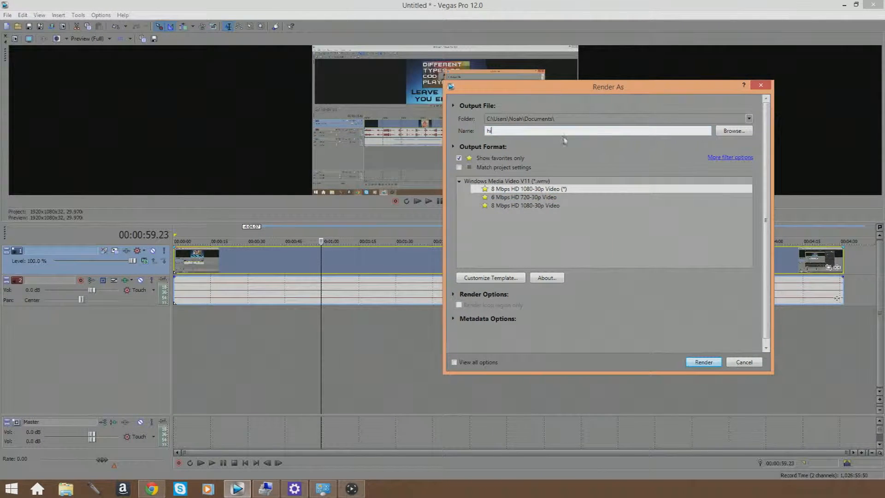
click(704, 362)
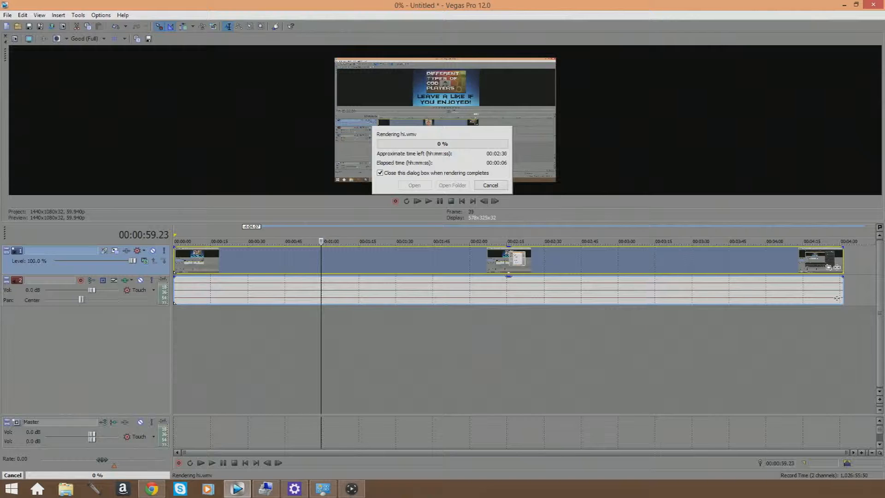
Step: Switch to Game Capture HD, choose the HD 1080 profile in the HD60 capture settings, and return to Vegas Pro
drag(0, 49, 565, 87)
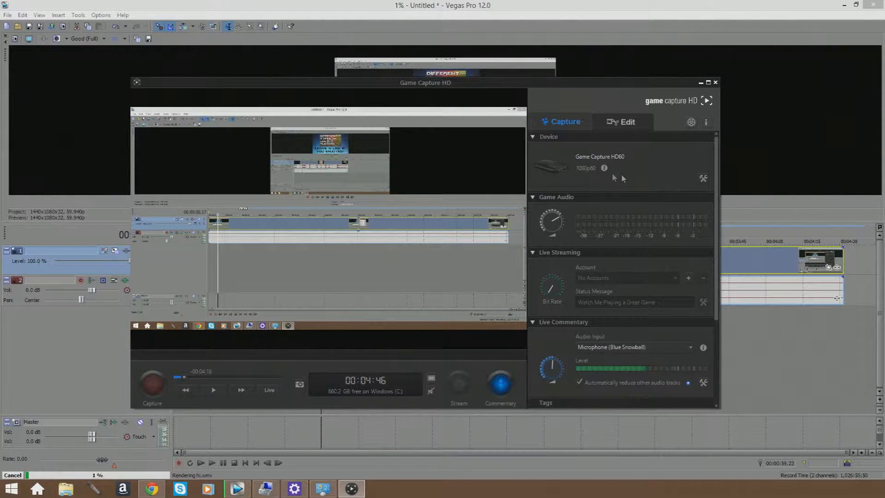
click(703, 178)
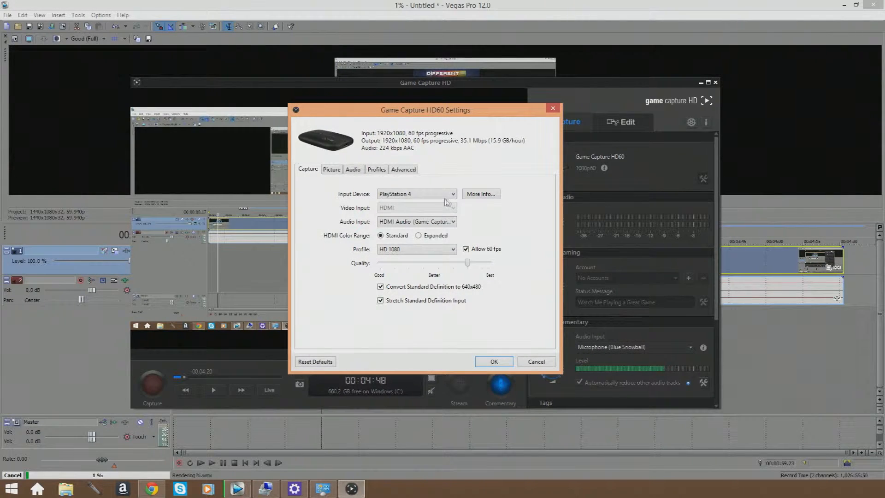
click(453, 249)
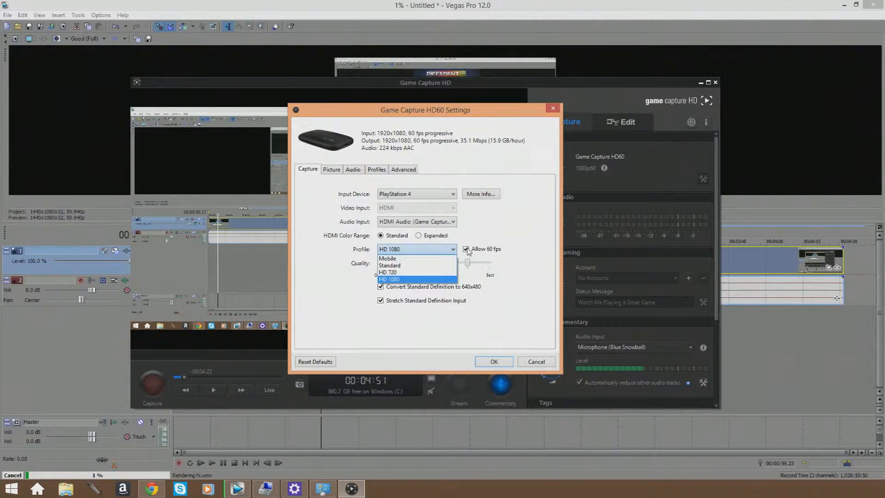
click(410, 279)
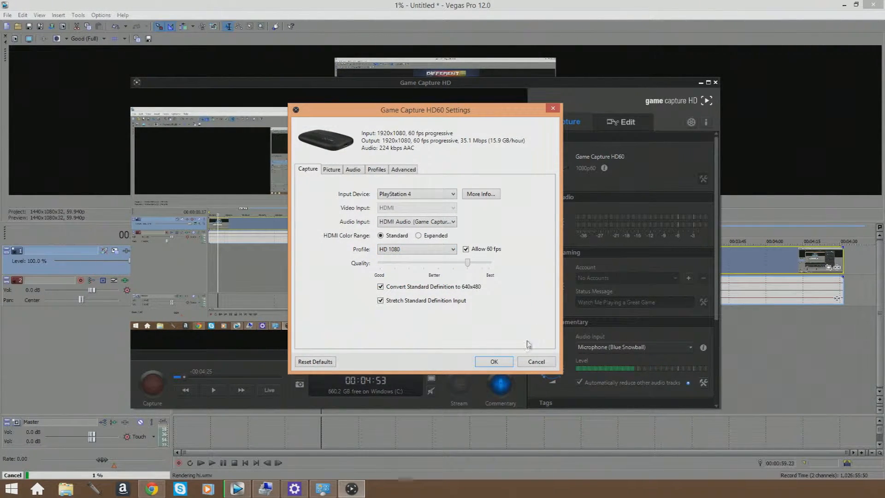
key(Return)
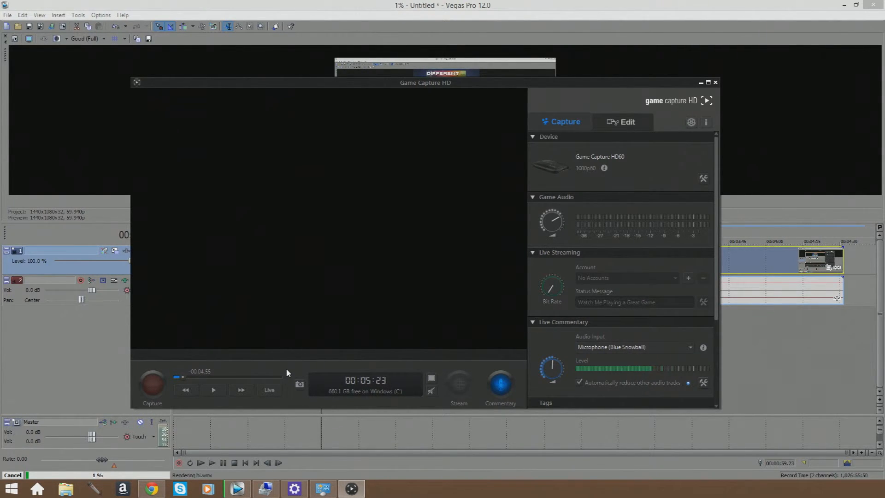
click(700, 82)
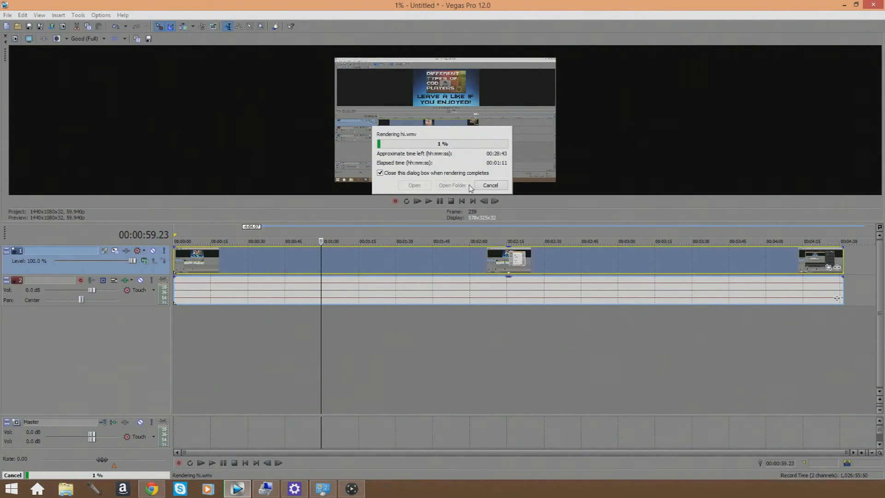